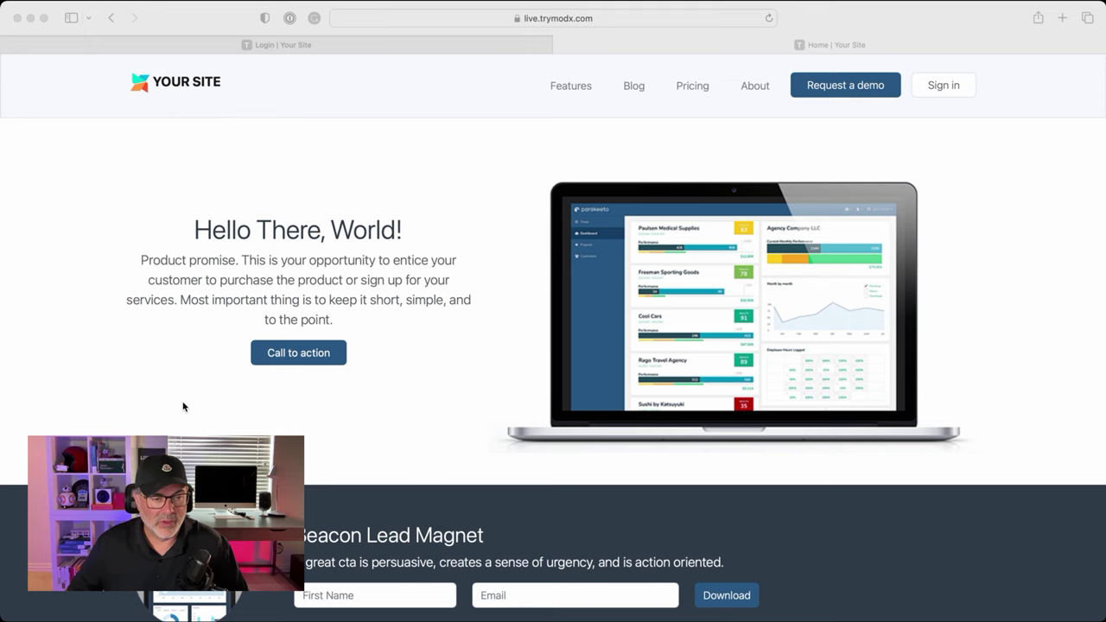
# - Review the live home page down to its footer and log in to the staging manager with the account username and password
pyautogui.click(93, 376)
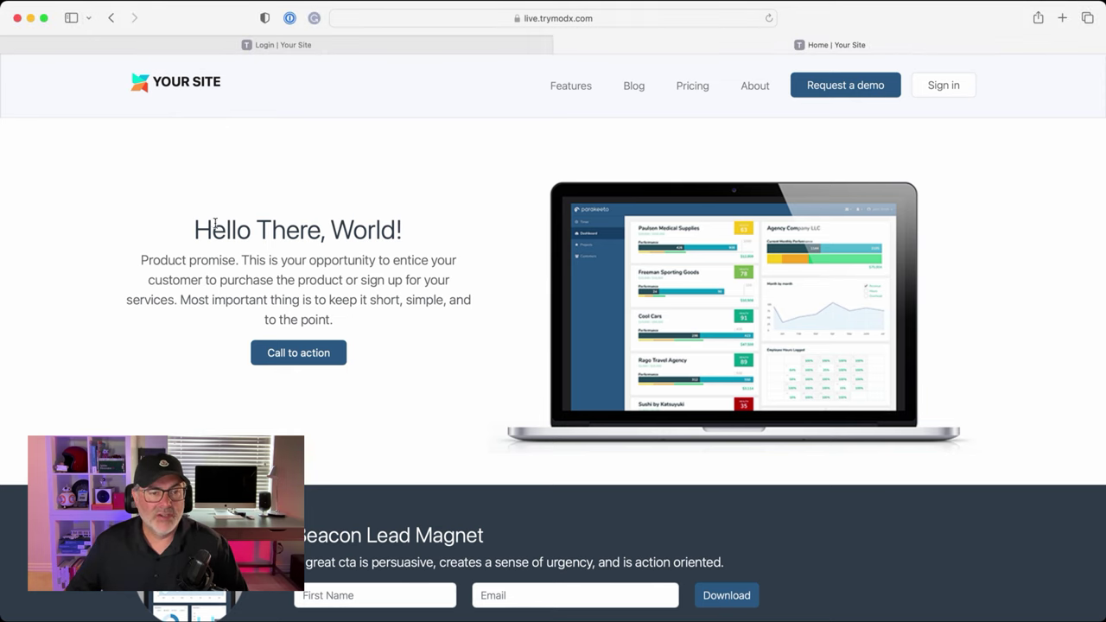
pyautogui.scroll(-20, 1030, 445)
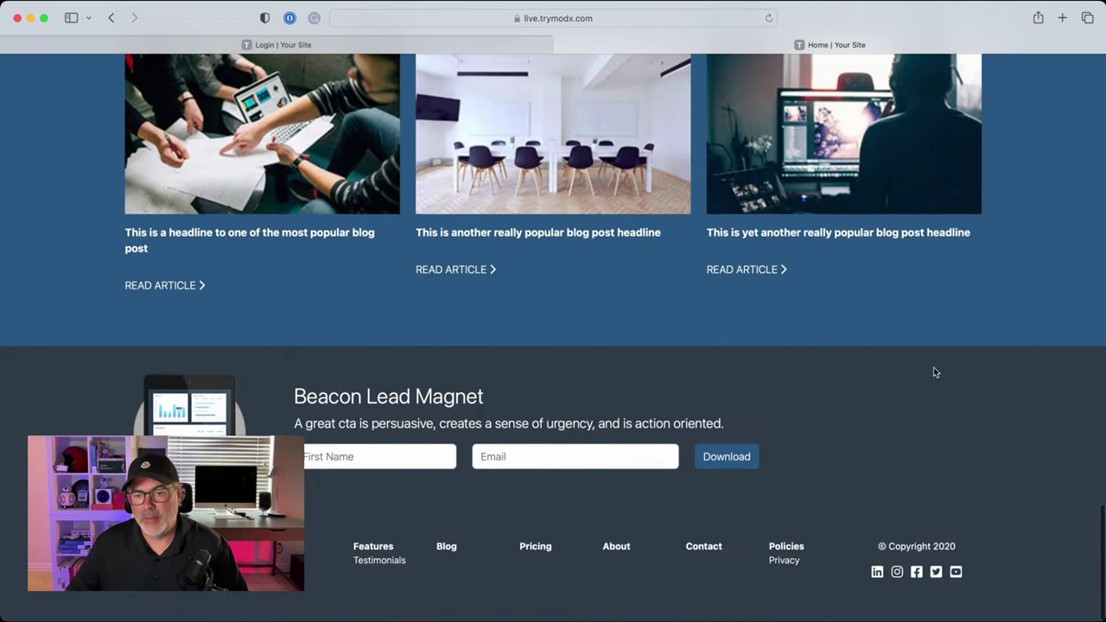
pyautogui.click(433, 44)
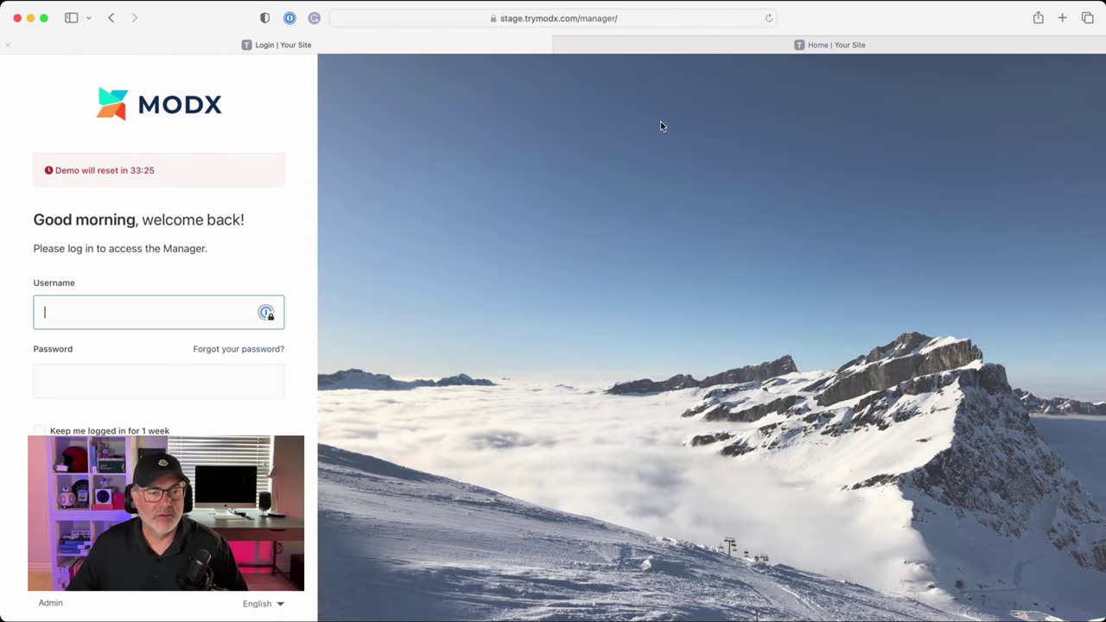
pyautogui.click(205, 389)
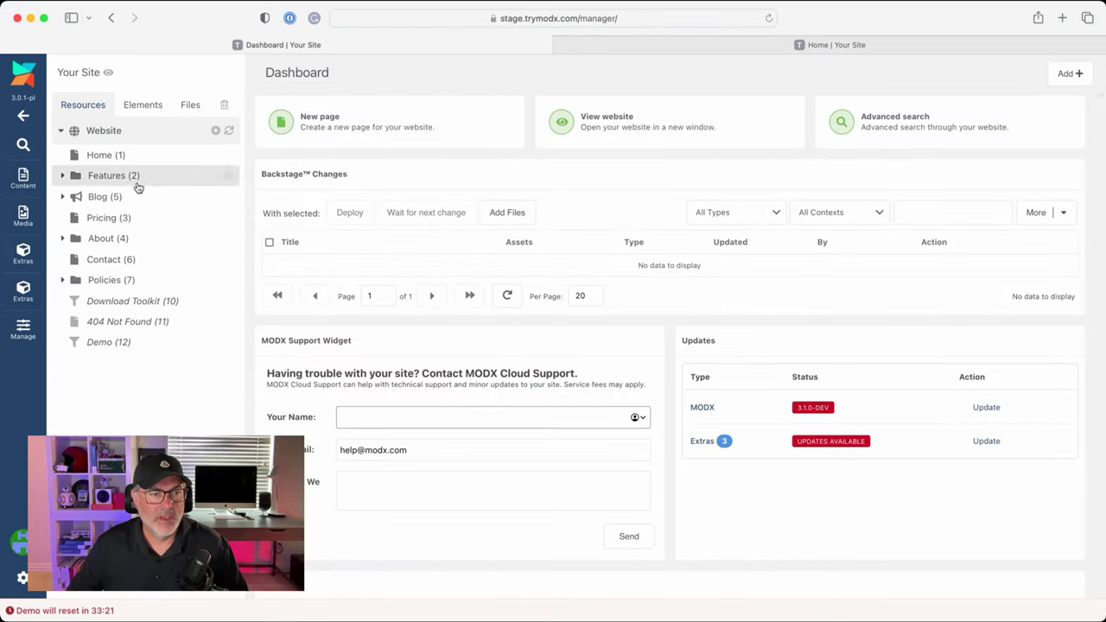
# - Open the staging Home page in Fred, change its hero heading to "Hello, Meet Backstage" and save the page
pyautogui.click(97, 156)
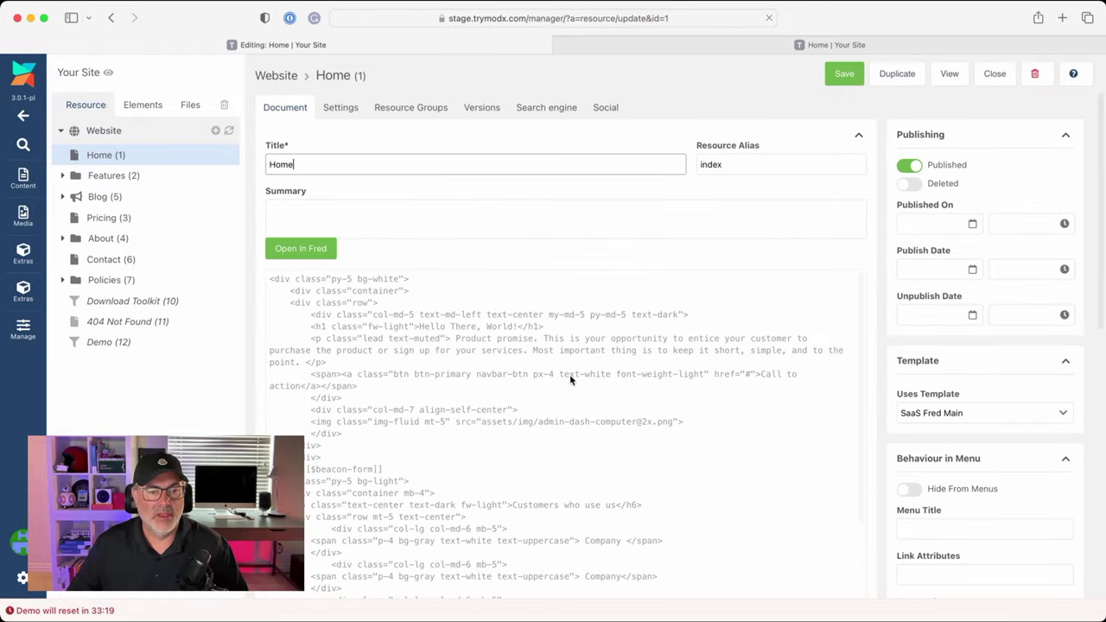
pyautogui.click(299, 255)
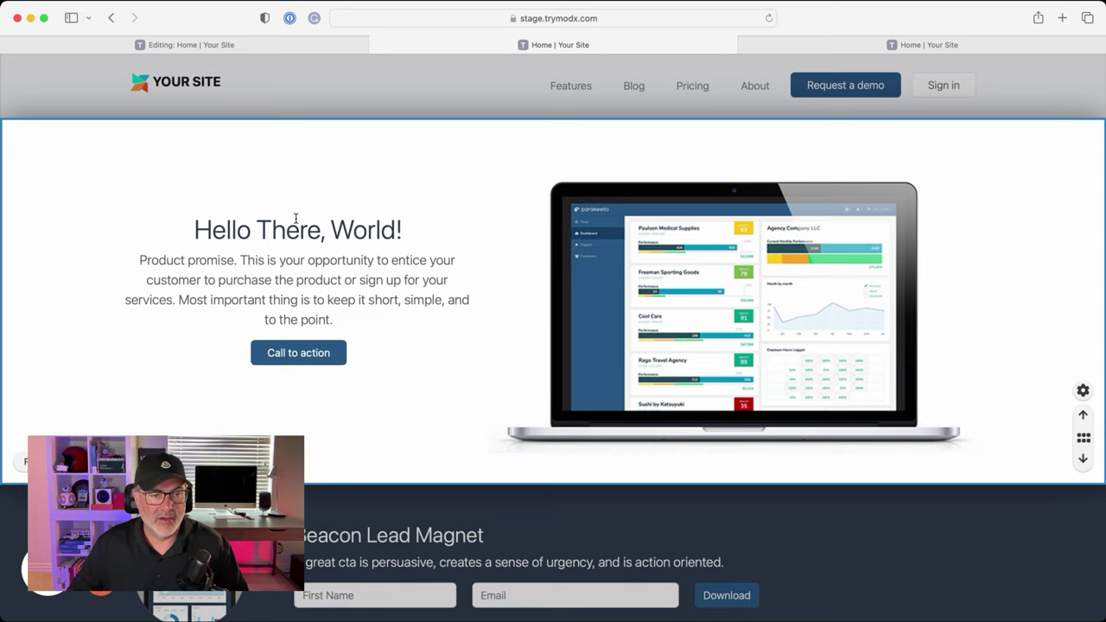
pyautogui.moveTo(249, 231); pyautogui.dragTo(424, 250)
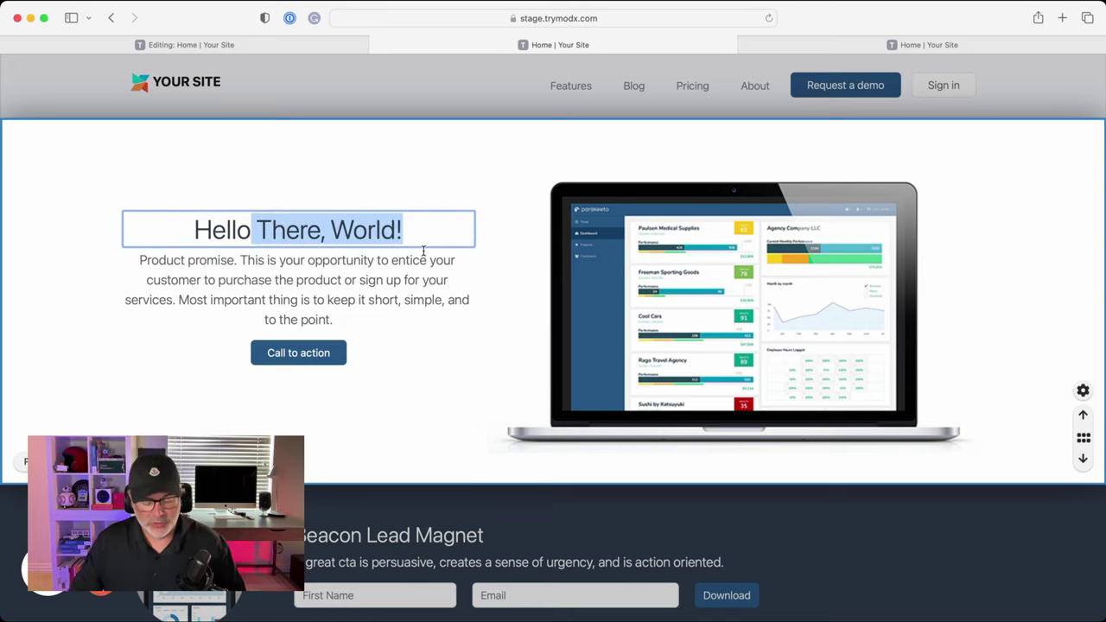
pyautogui.write(', Mee')
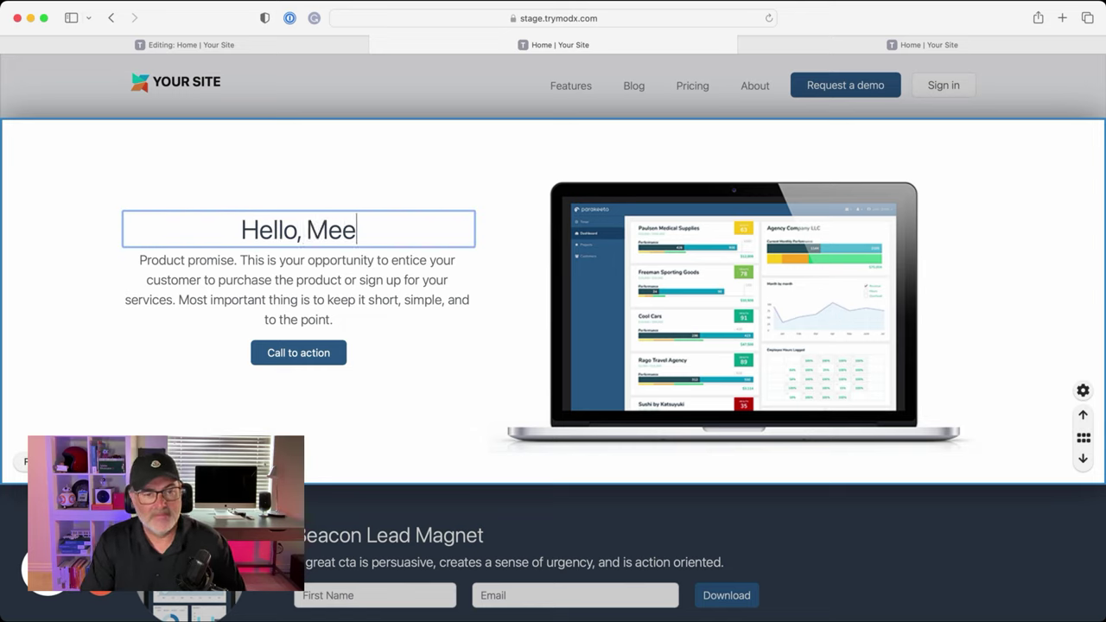
pyautogui.write('t Backstage')
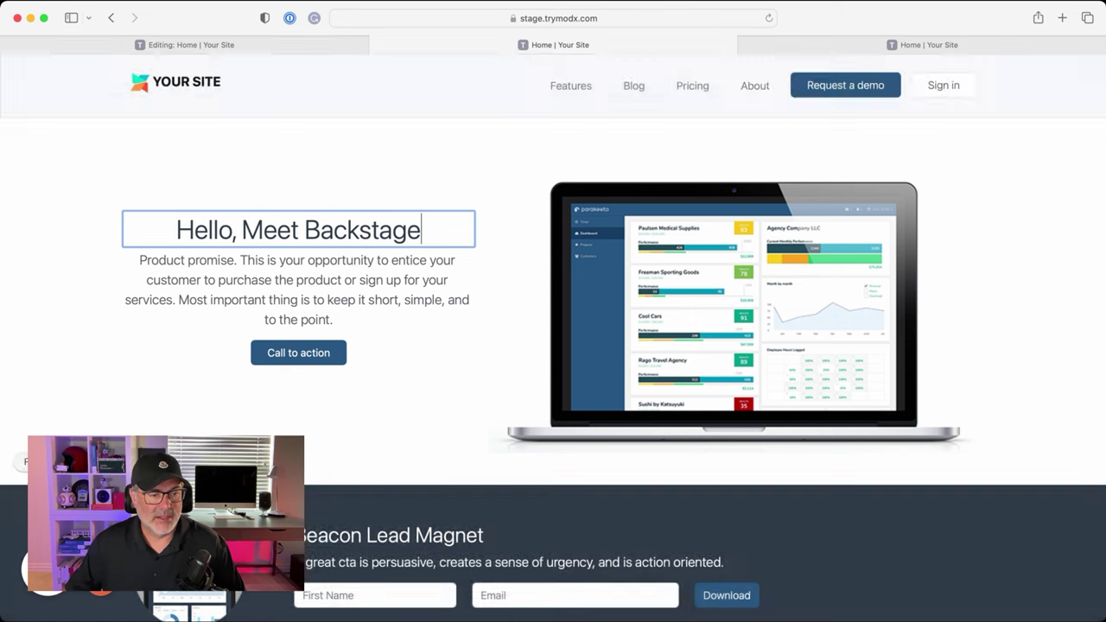
pyautogui.press('super+s')
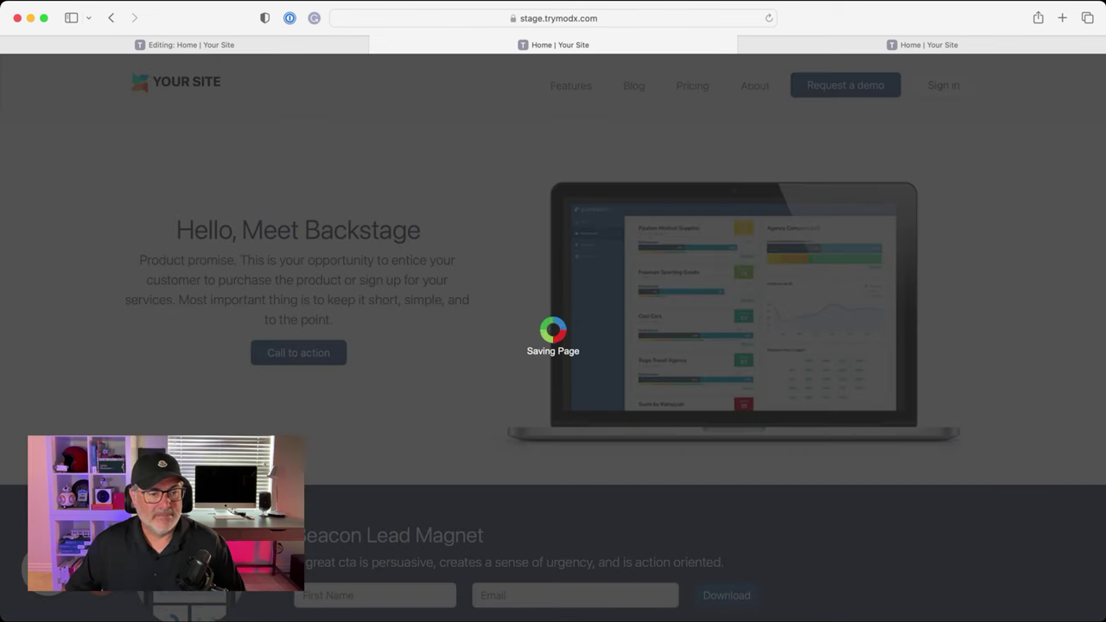
# - Set the copyright year in the site-footer chunk's code to 2023 and save the chunk
pyautogui.click(190, 44)
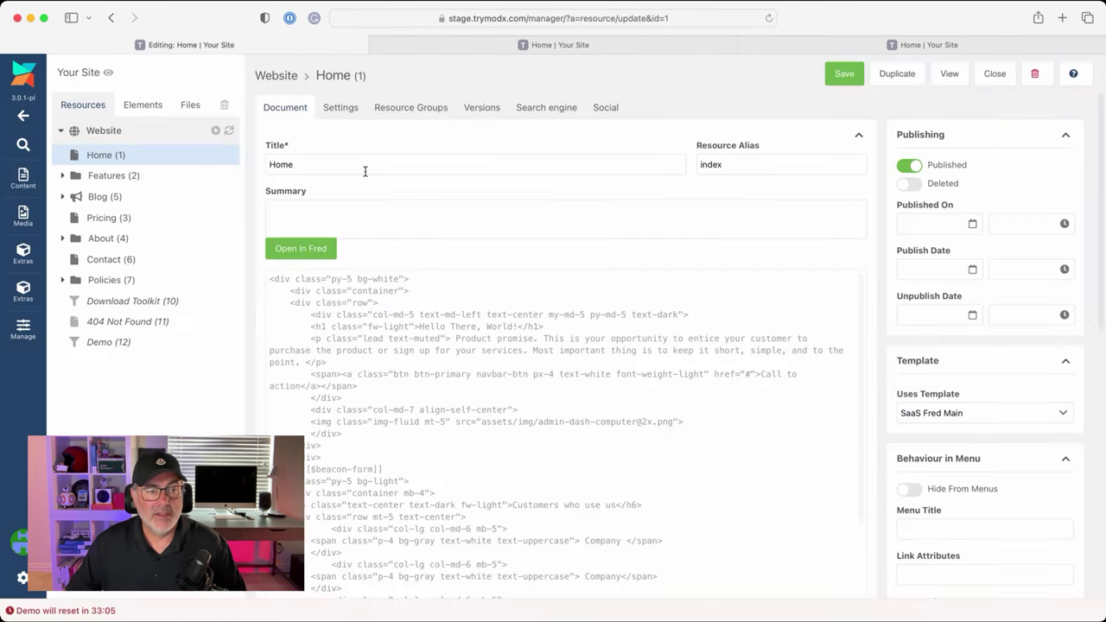
pyautogui.click(143, 104)
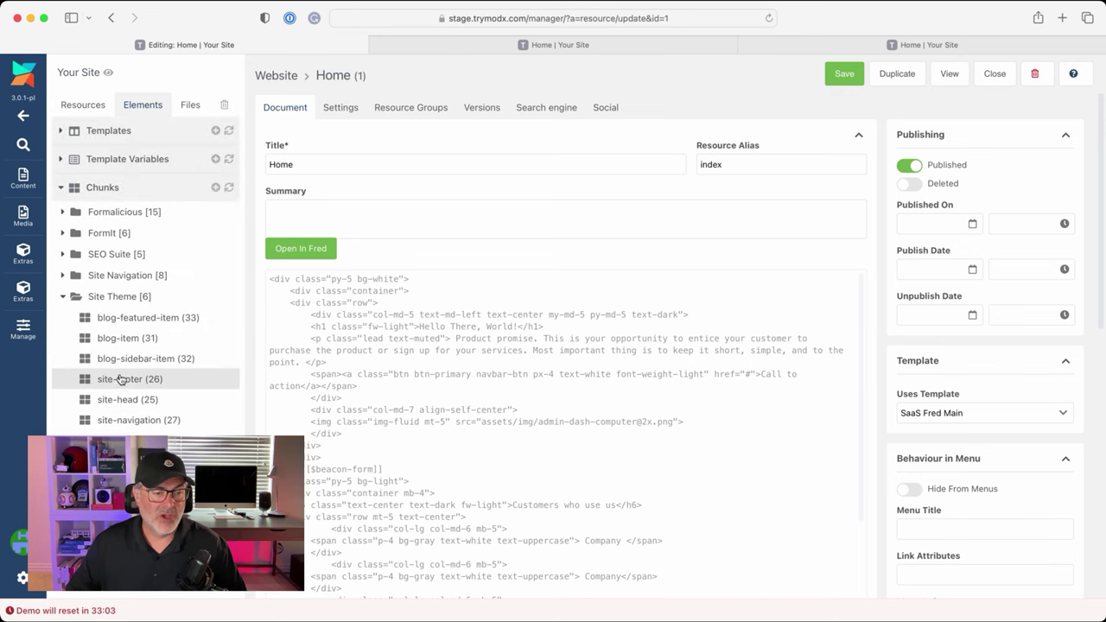
pyautogui.click(127, 380)
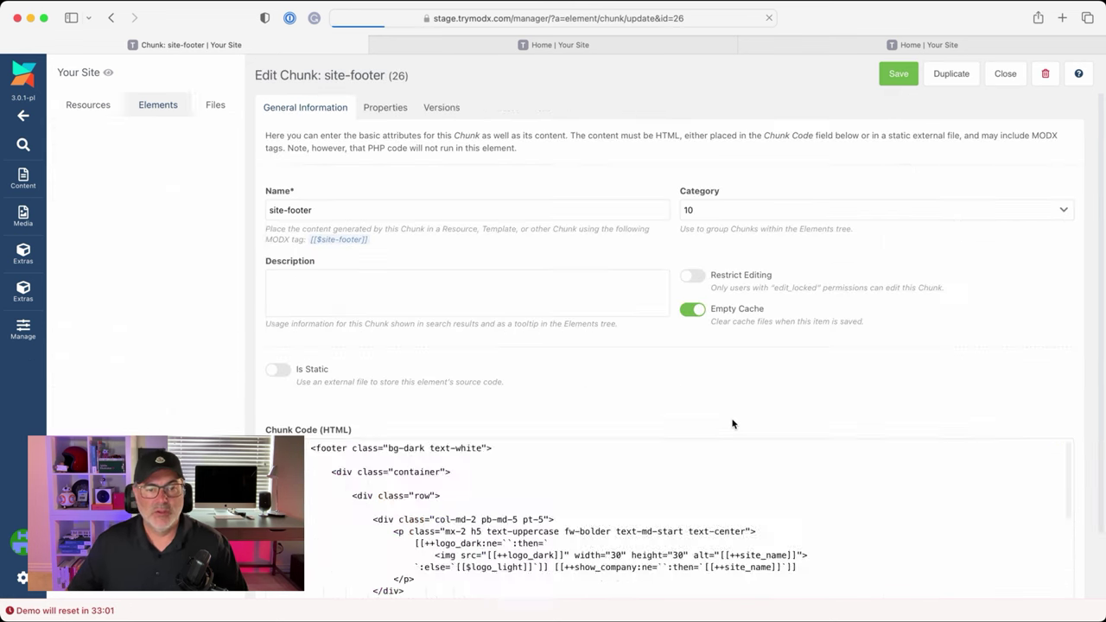
pyautogui.scroll(-10, 858, 500)
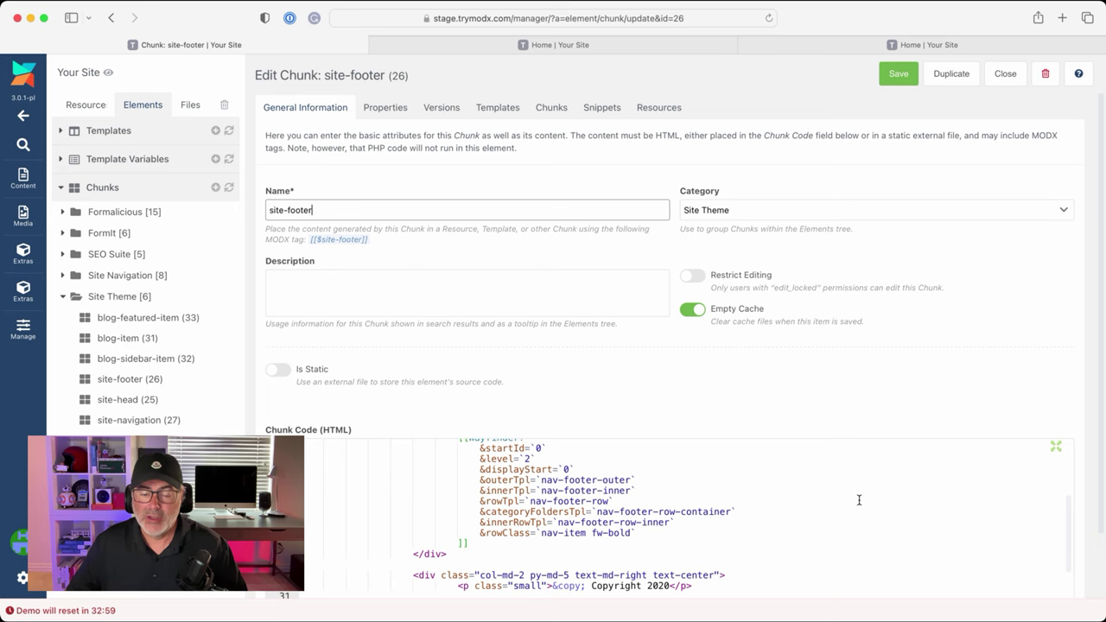
pyautogui.scroll(2, 859, 501)
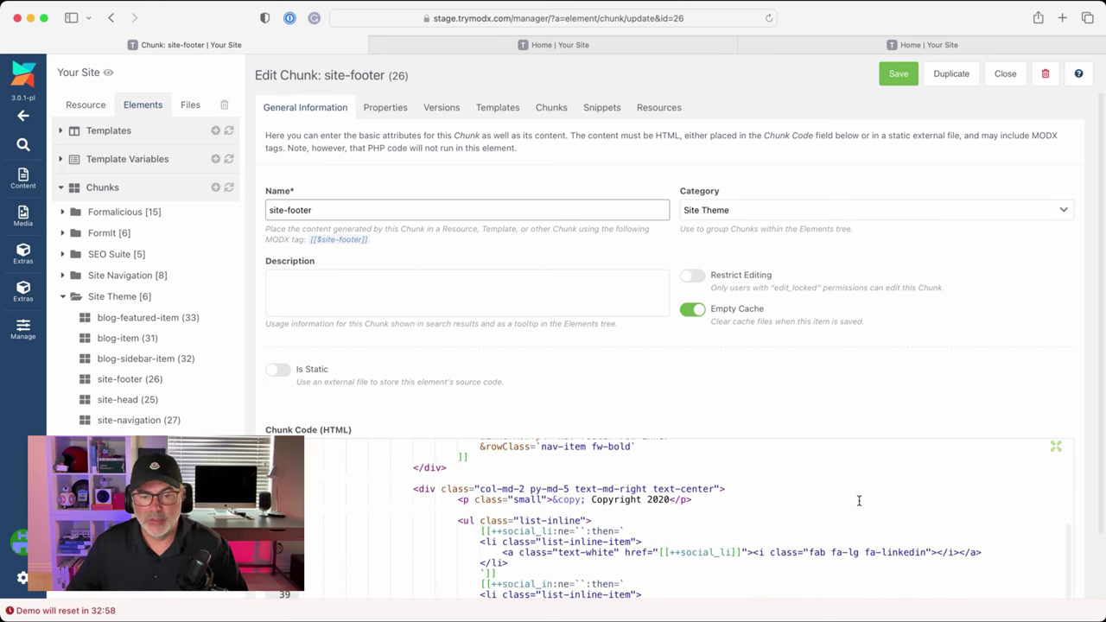
pyautogui.click(663, 499)
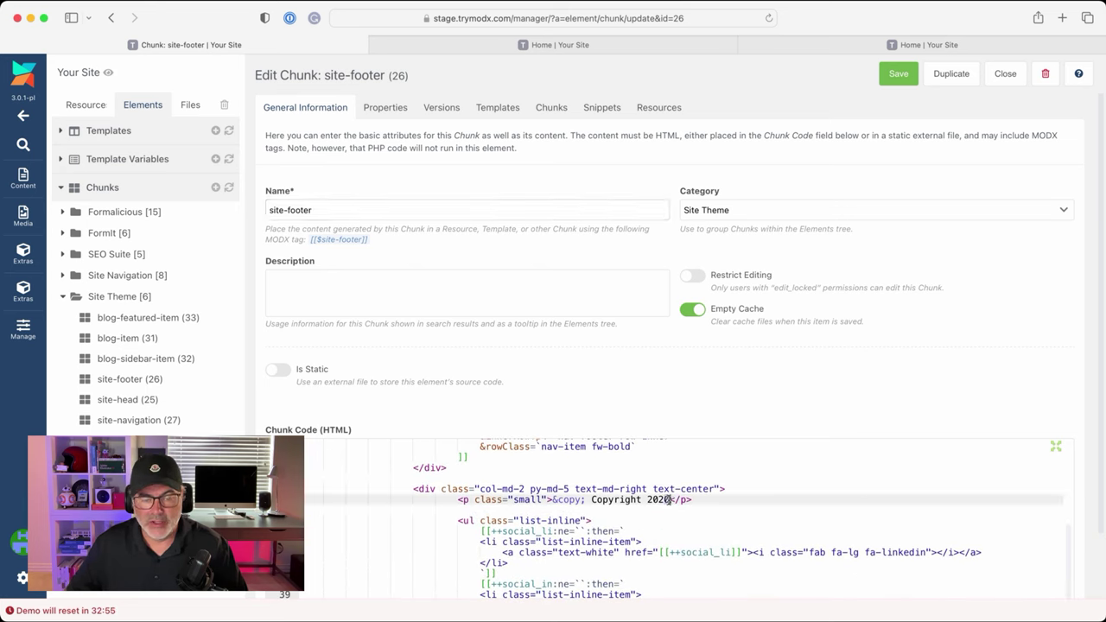
pyautogui.click(899, 73)
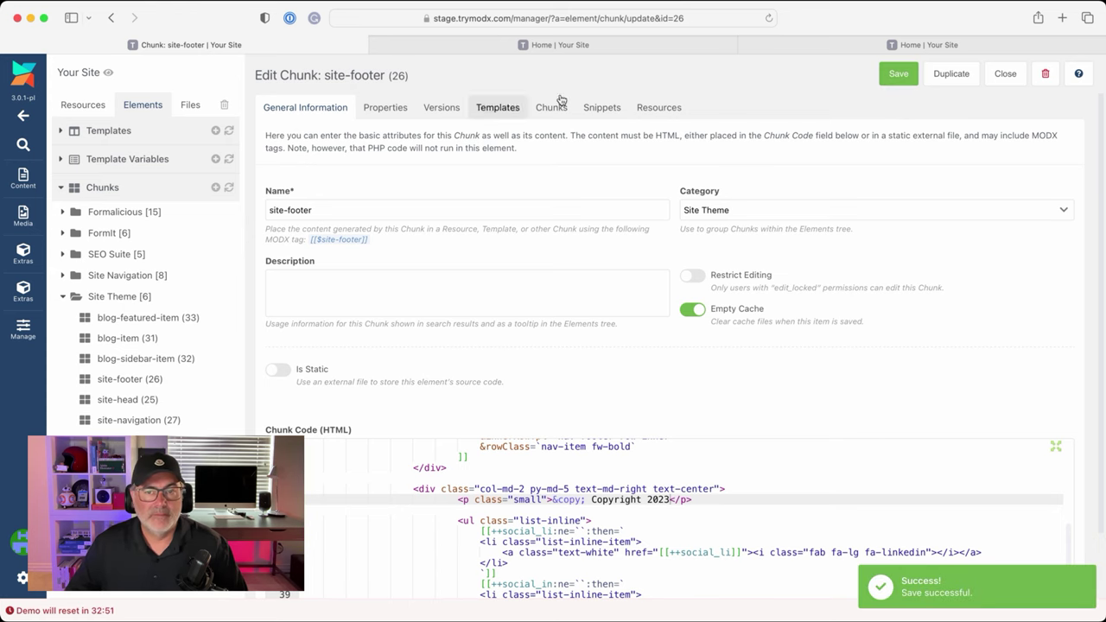
# - Deploy only the site-footer chunk from the dashboard's Backstage changes to production and check the live home page's footer and hero heading
pyautogui.click(18, 79)
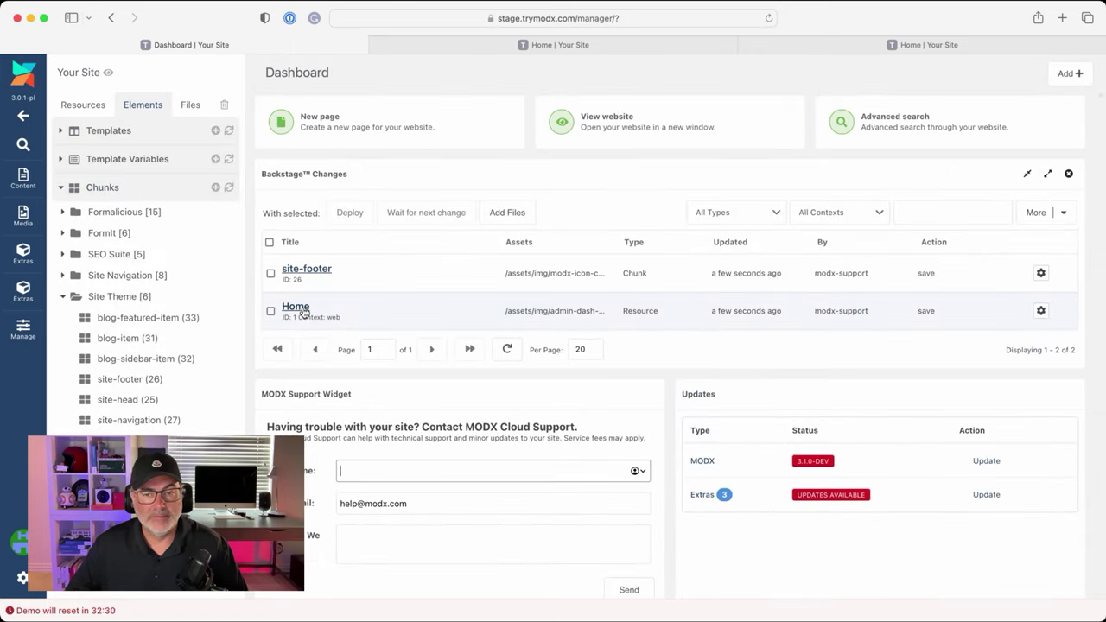
pyautogui.click(271, 274)
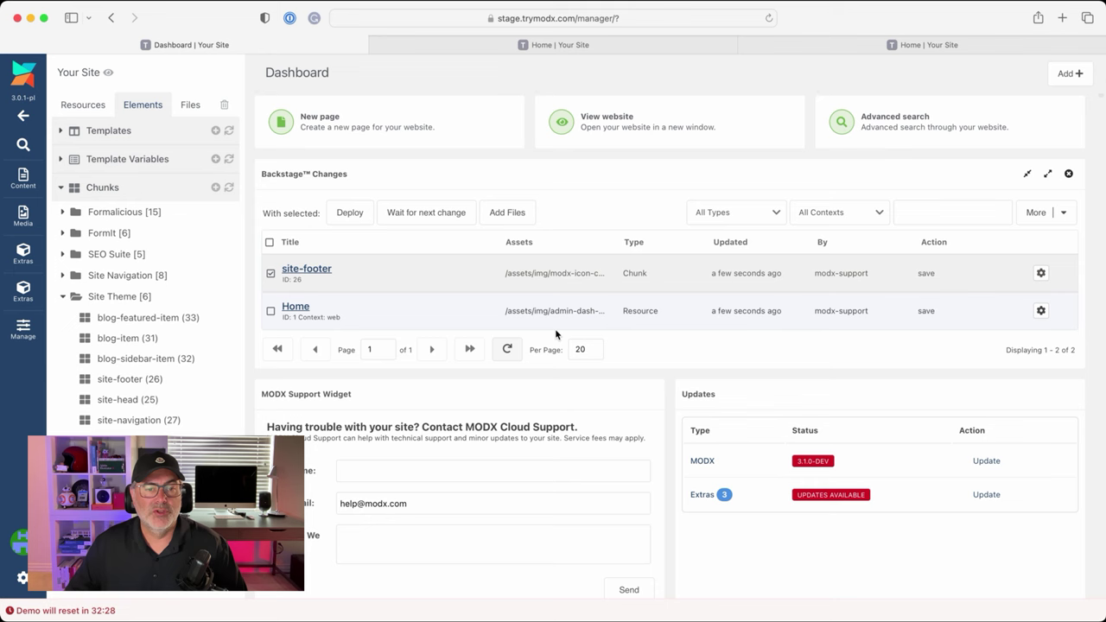
pyautogui.click(340, 213)
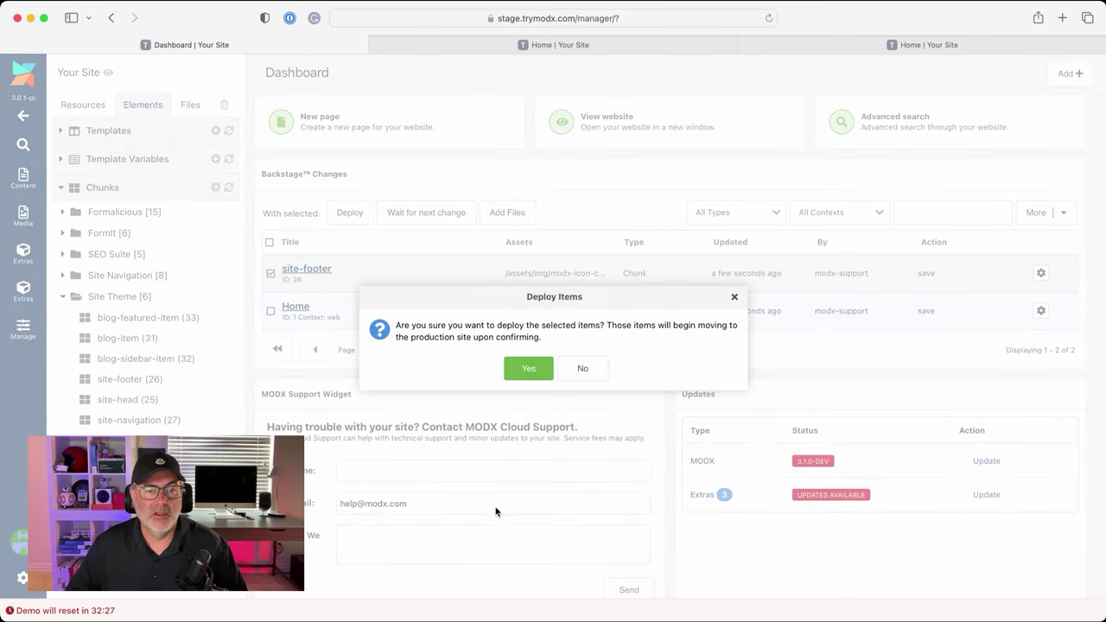
pyautogui.click(527, 369)
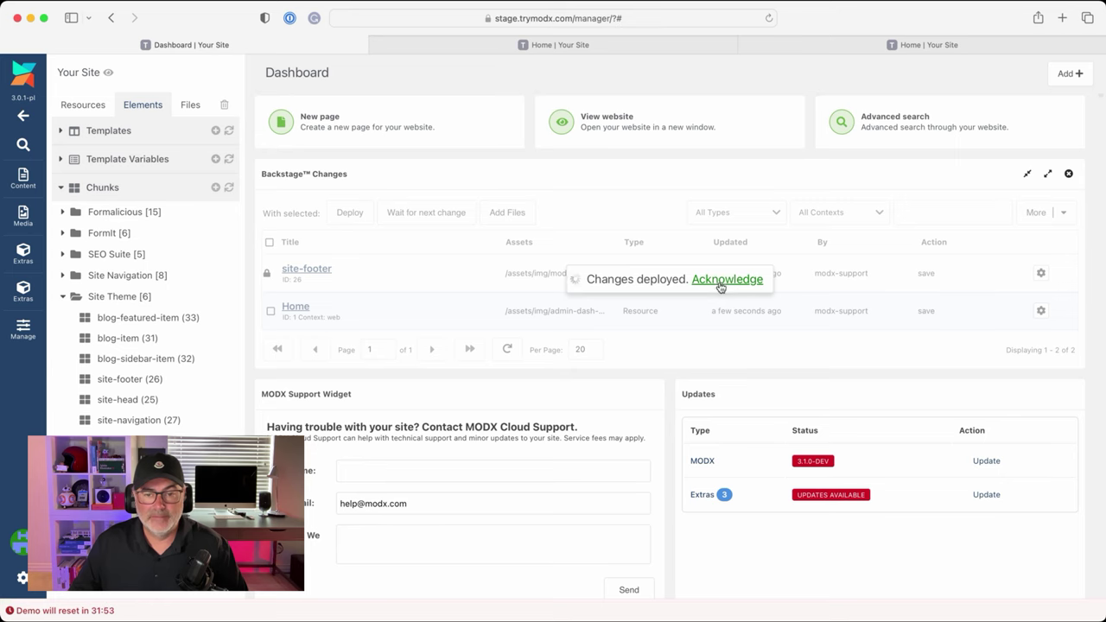
pyautogui.click(724, 280)
pyautogui.click(970, 45)
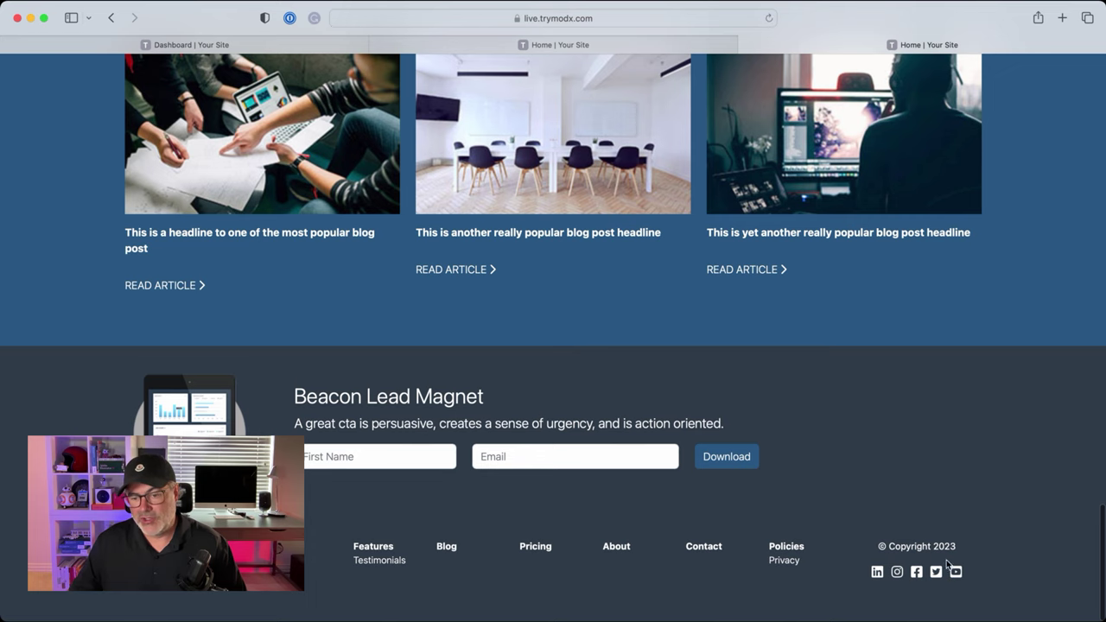
pyautogui.scroll(20, 922, 467)
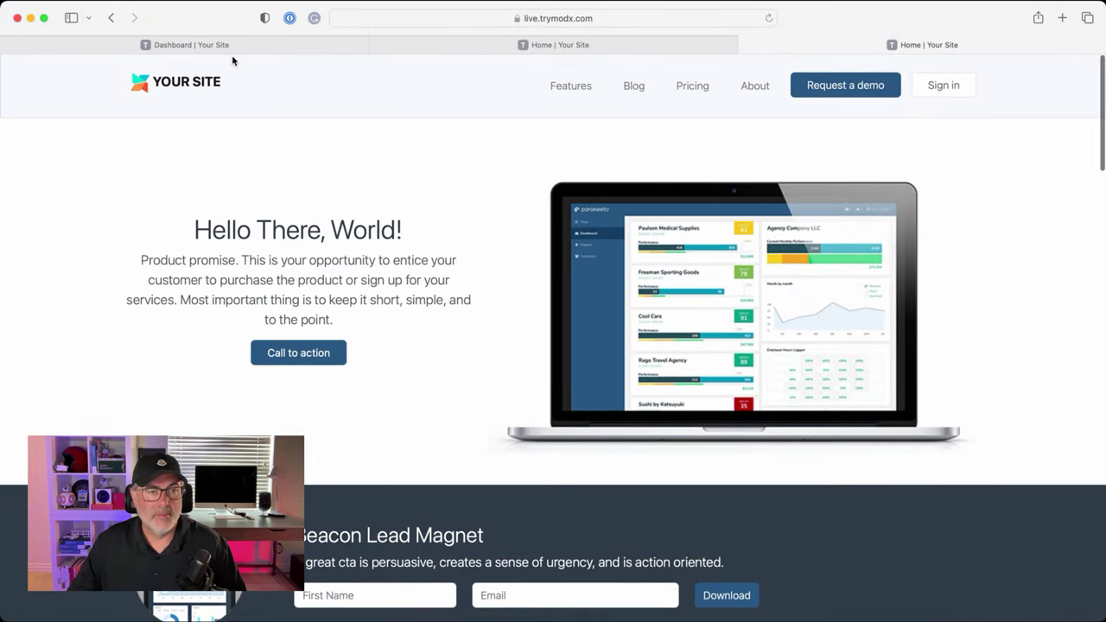
# - Deploy the Home resource from the dashboard's Backstage changes to production and check the hero heading on the live site
pyautogui.click(223, 45)
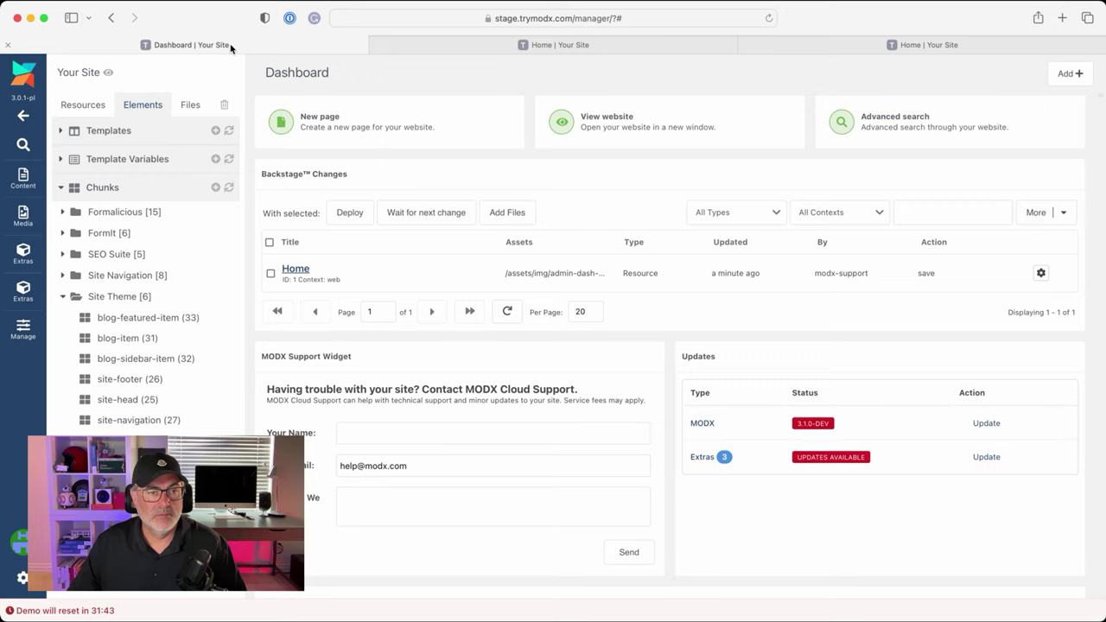
pyautogui.click(271, 274)
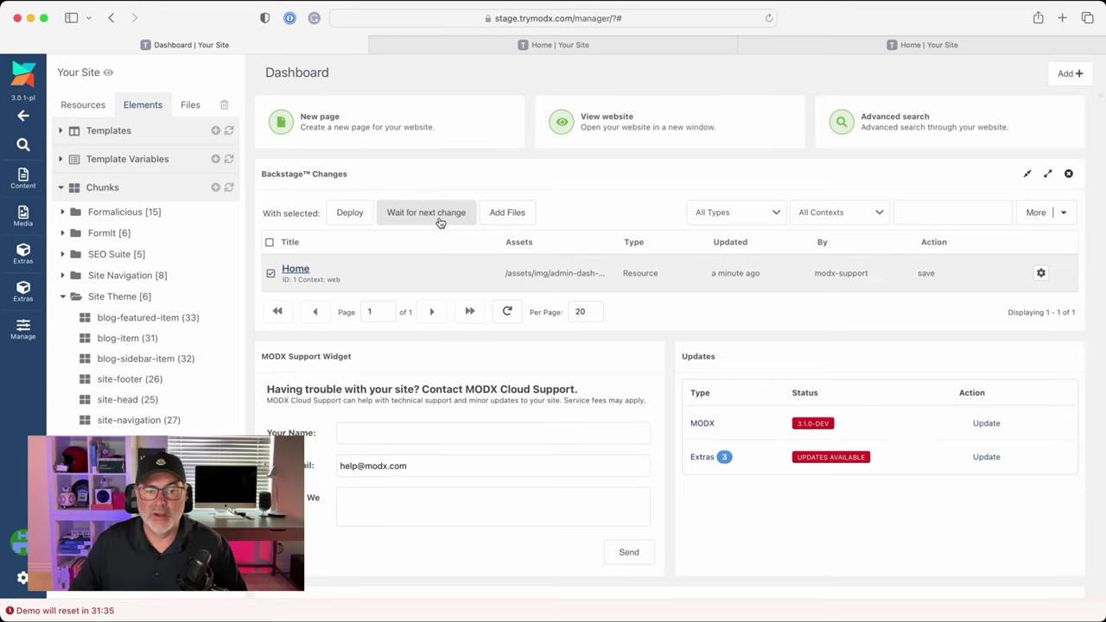
pyautogui.click(348, 215)
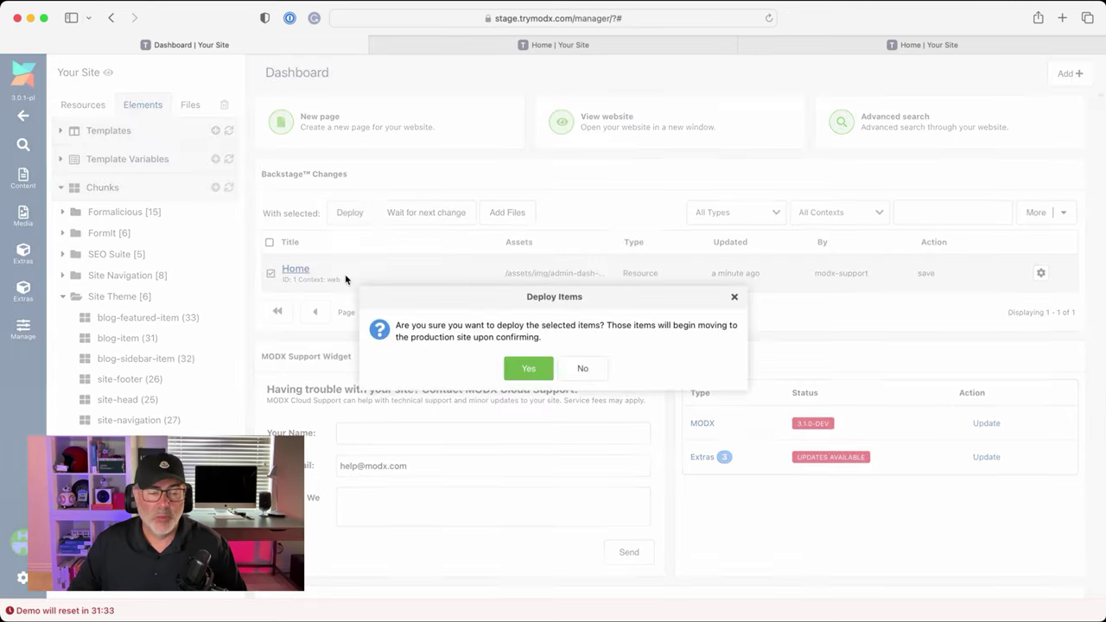
pyautogui.click(526, 367)
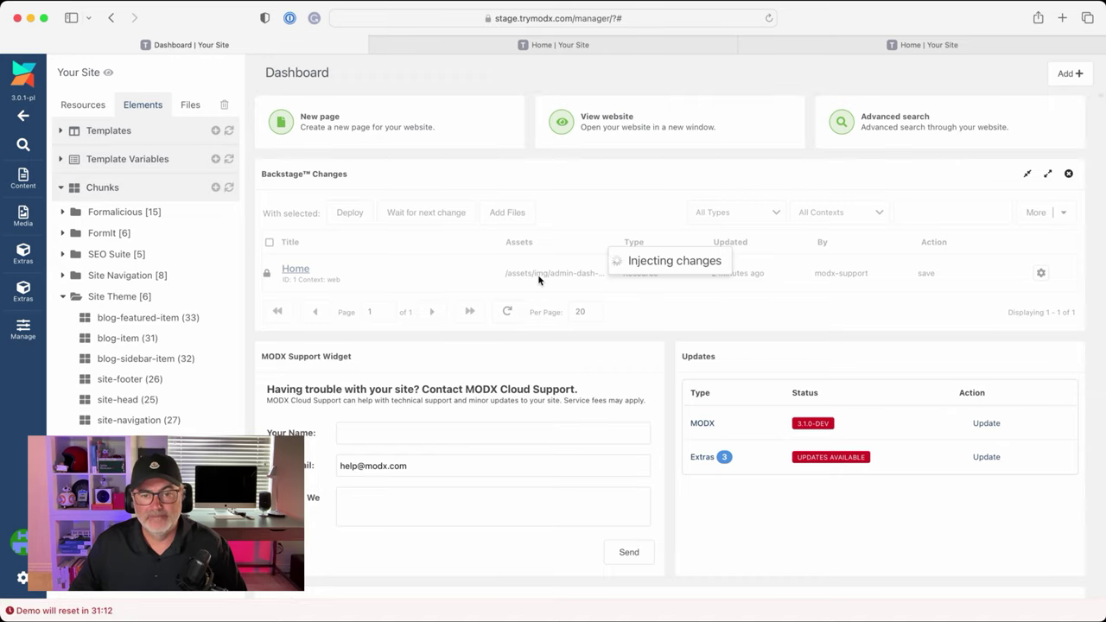
pyautogui.click(735, 261)
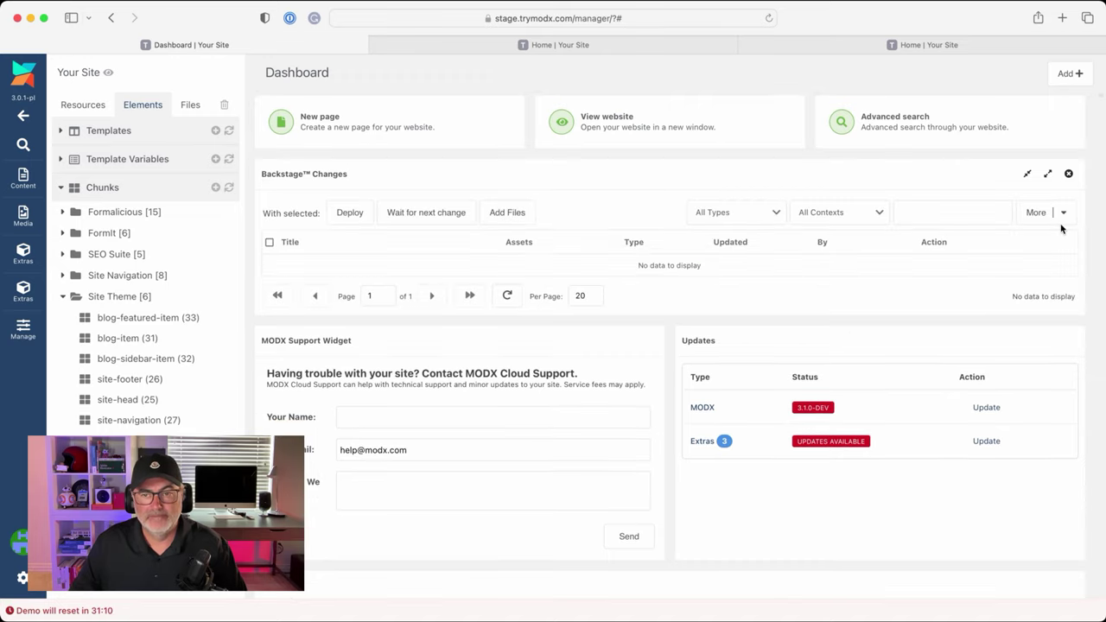
pyautogui.click(941, 47)
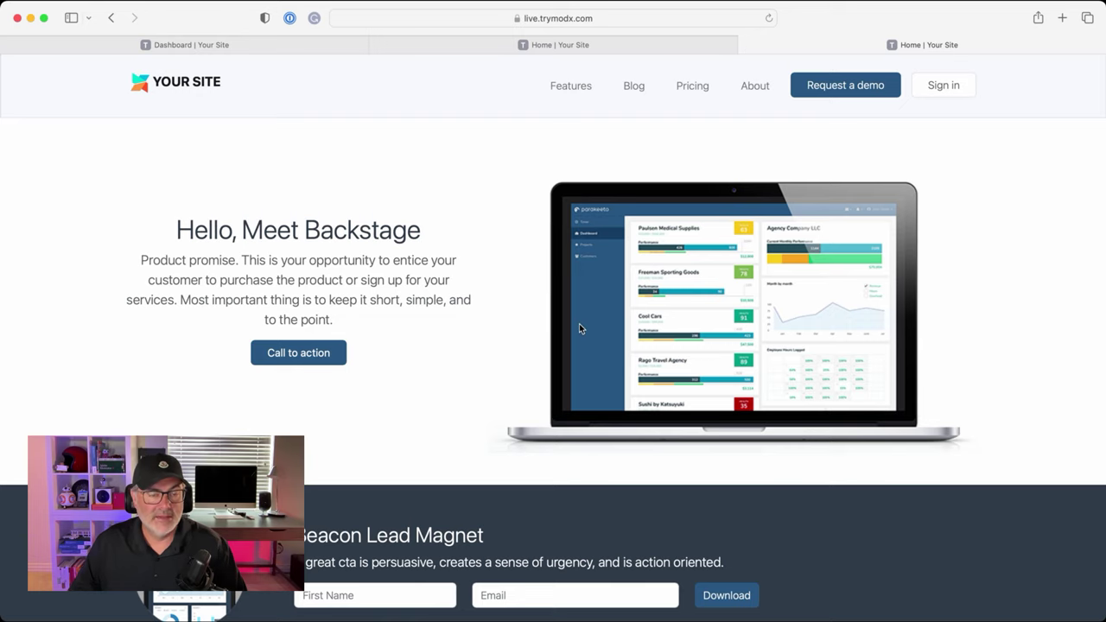